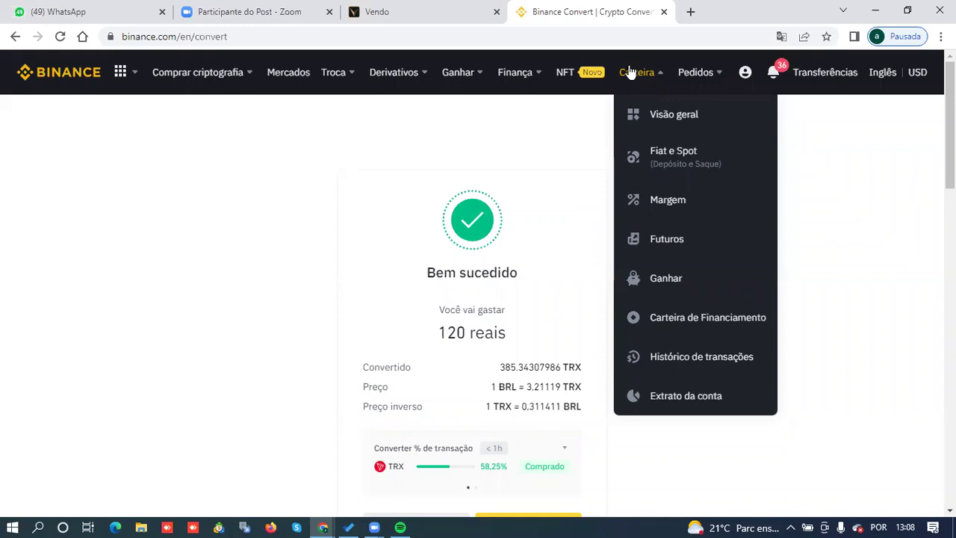
- Open the Carteira > Visão geral wallet overview and start a crypto withdrawal with Saque
click(664, 115)
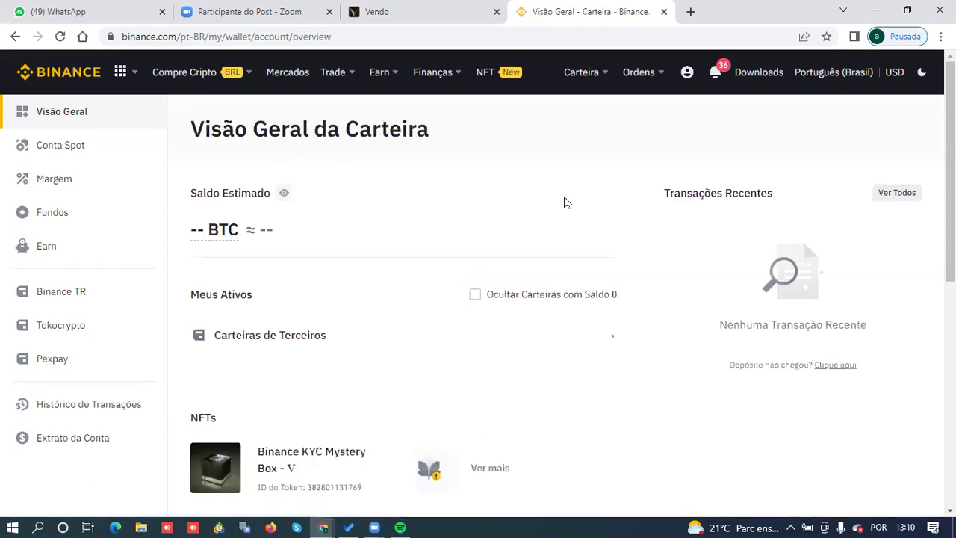
mouse_move(338, 86)
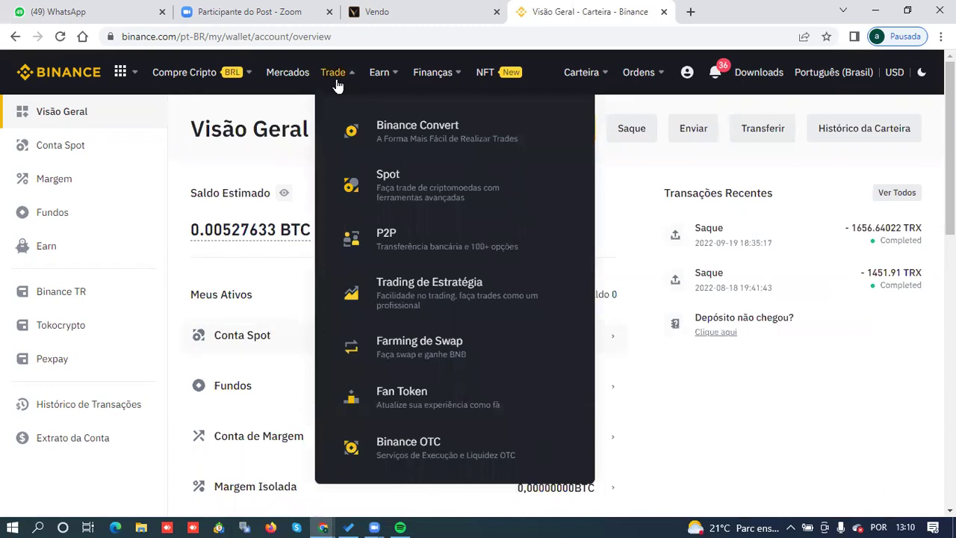
mouse_move(569, 80)
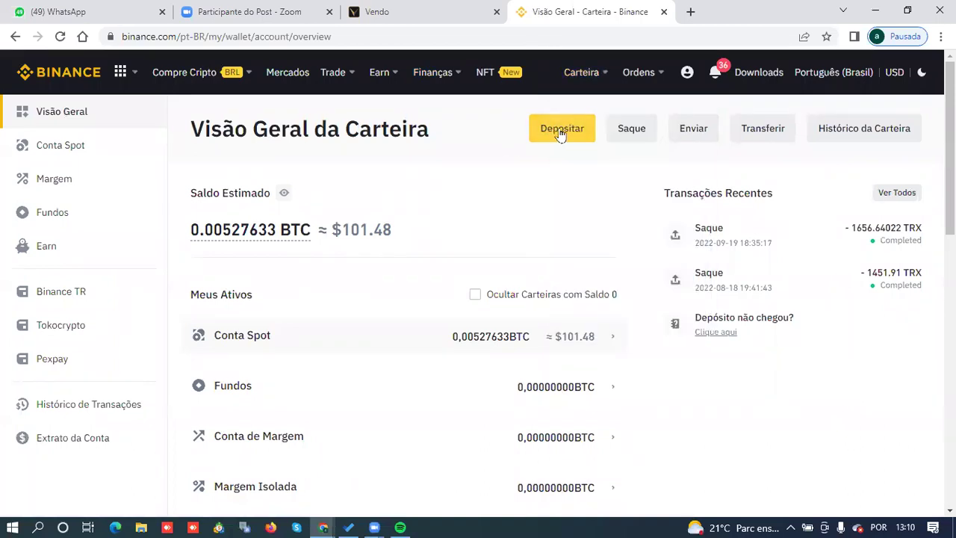
click(632, 129)
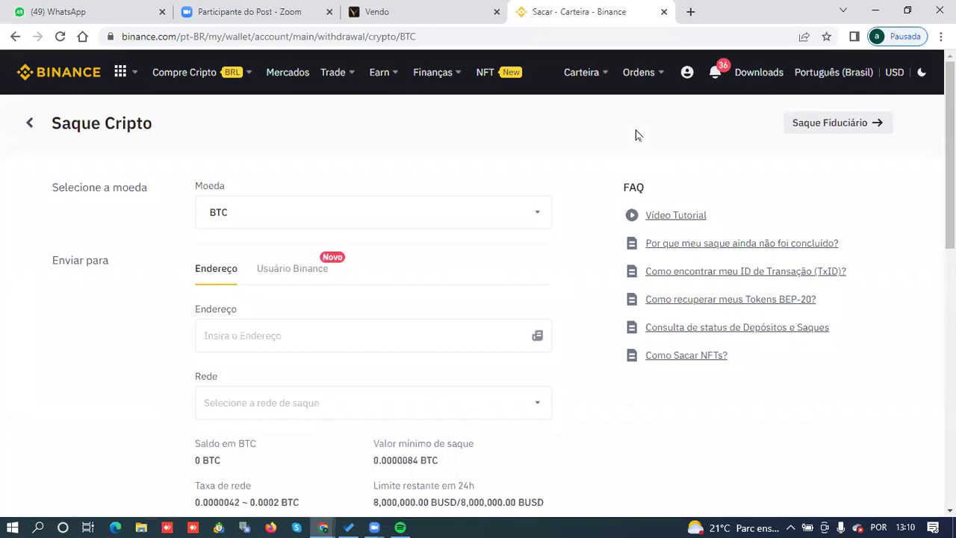
- Pick TRX from the Moeda coin list on the Saque Cripto form
click(258, 335)
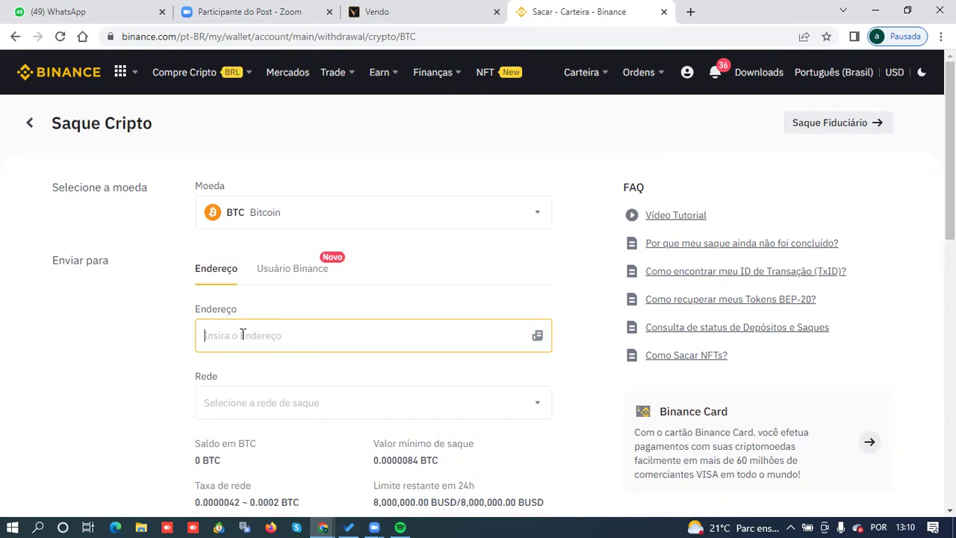
click(539, 215)
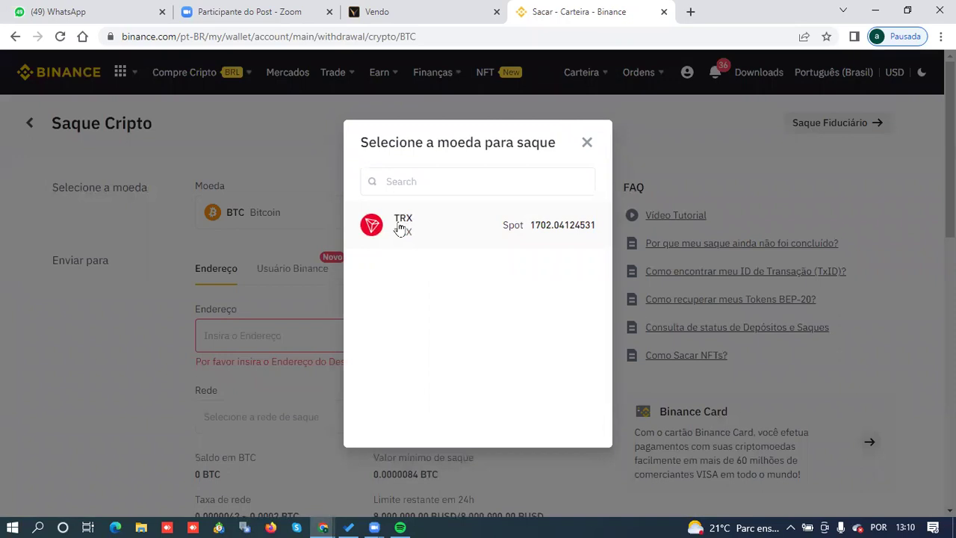
click(402, 230)
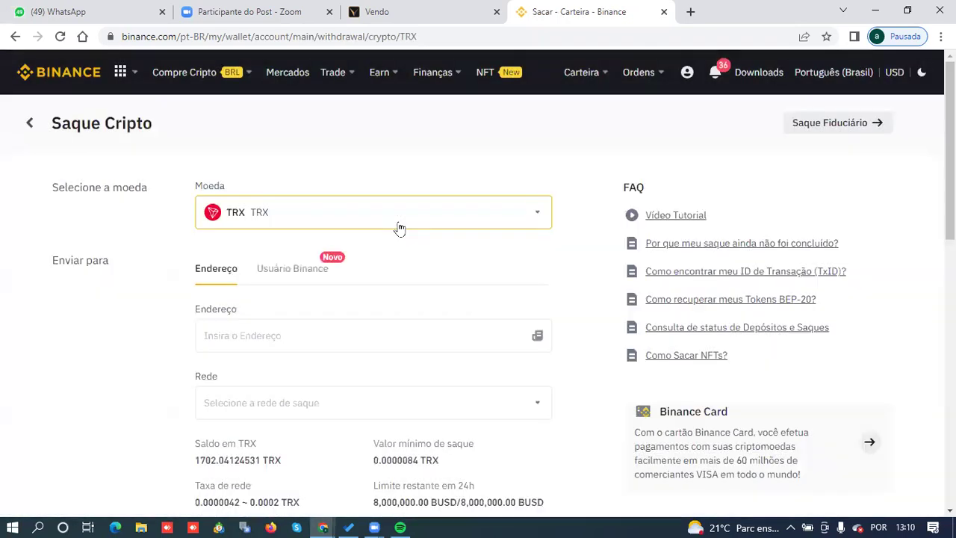
click(268, 336)
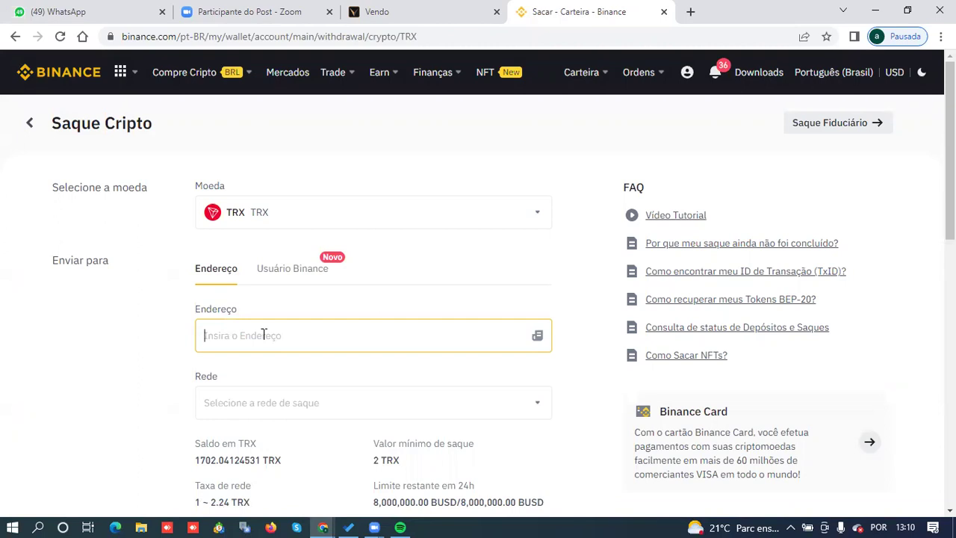
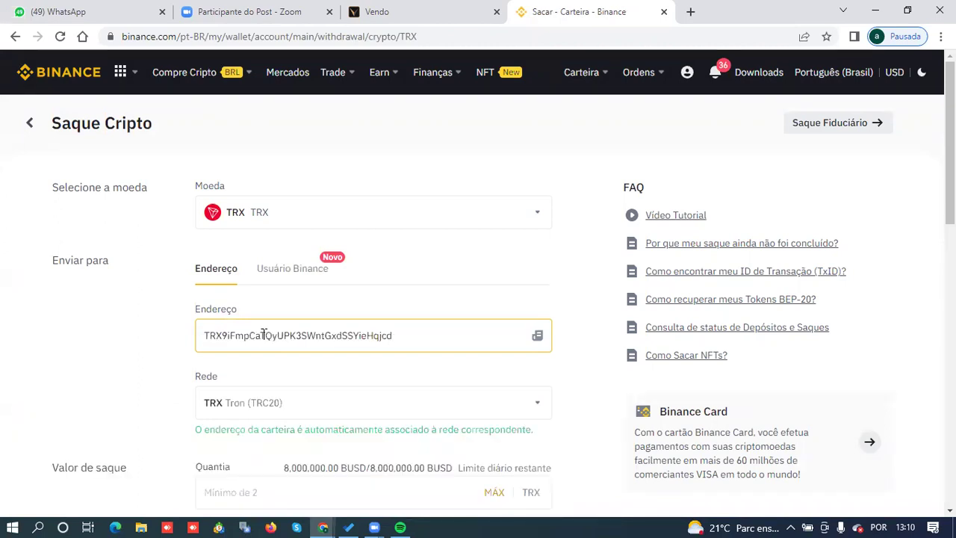
- Paste the Vendo payment address into Endereço and check it against the Vendo tab
click(433, 9)
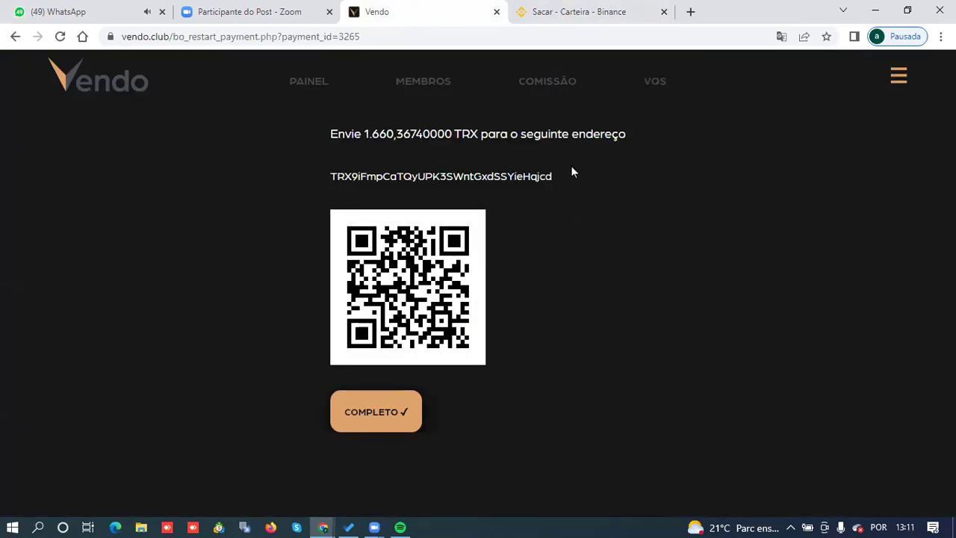
click(553, 12)
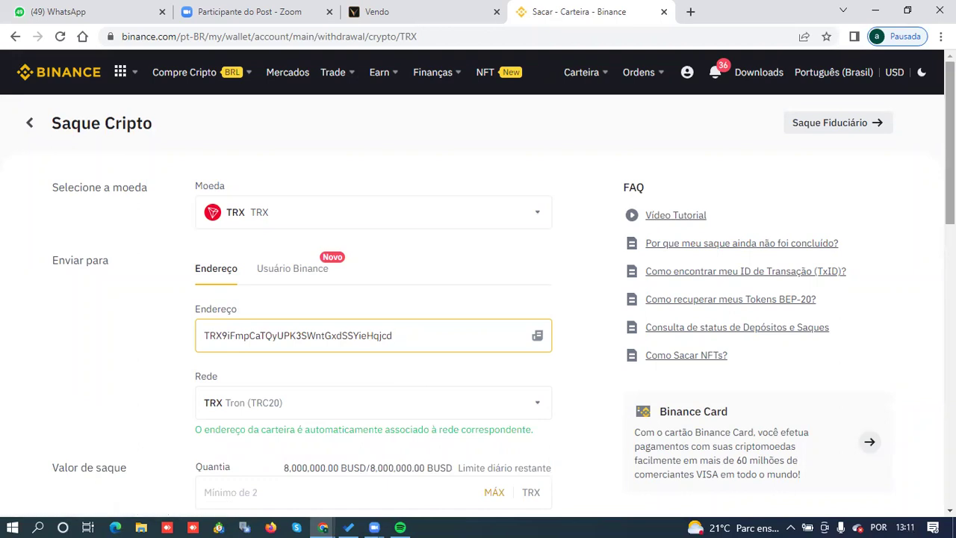
scroll(478, 284, down, 4)
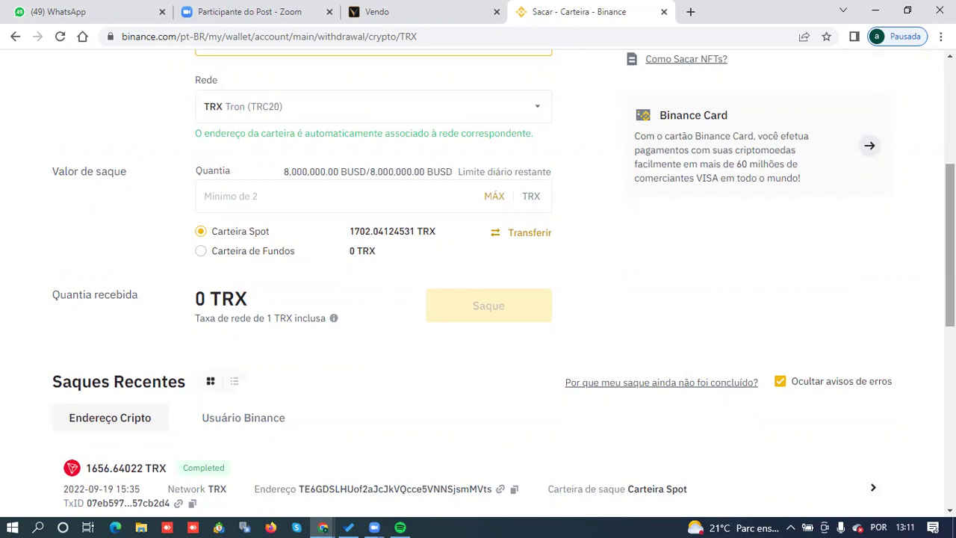
- Edit the Quantia field so the withdrawal amount reads 1662.3674 TRX
scroll(504, 276, down, 1)
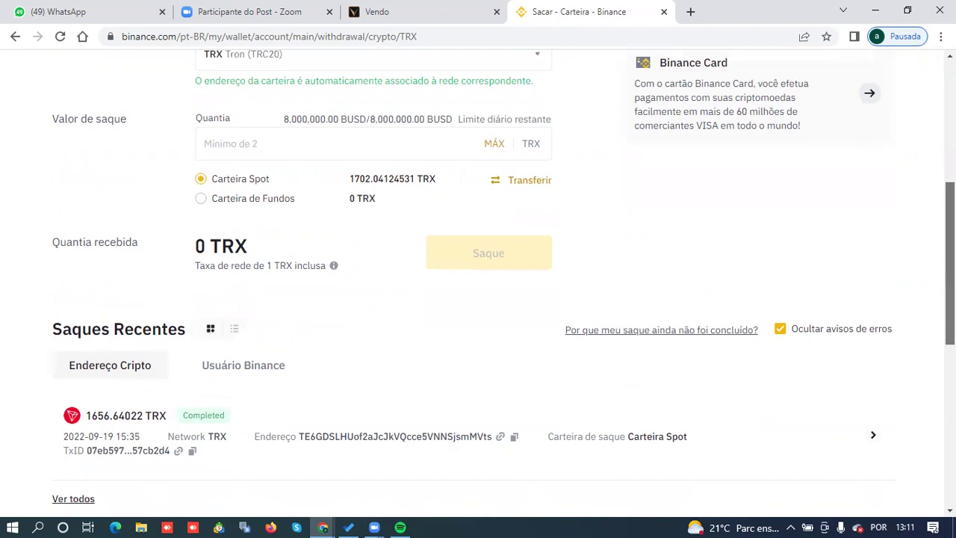
scroll(503, 277, up, 2)
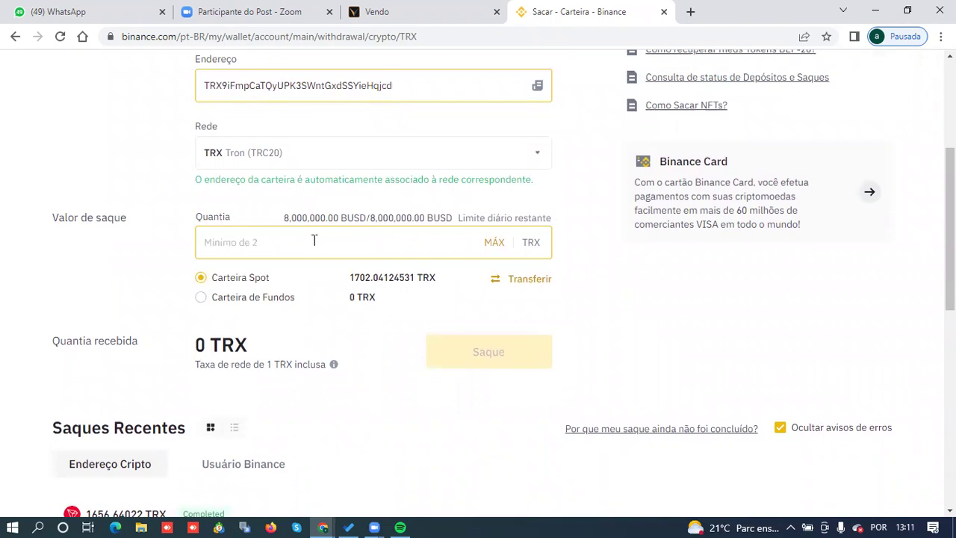
click(262, 235)
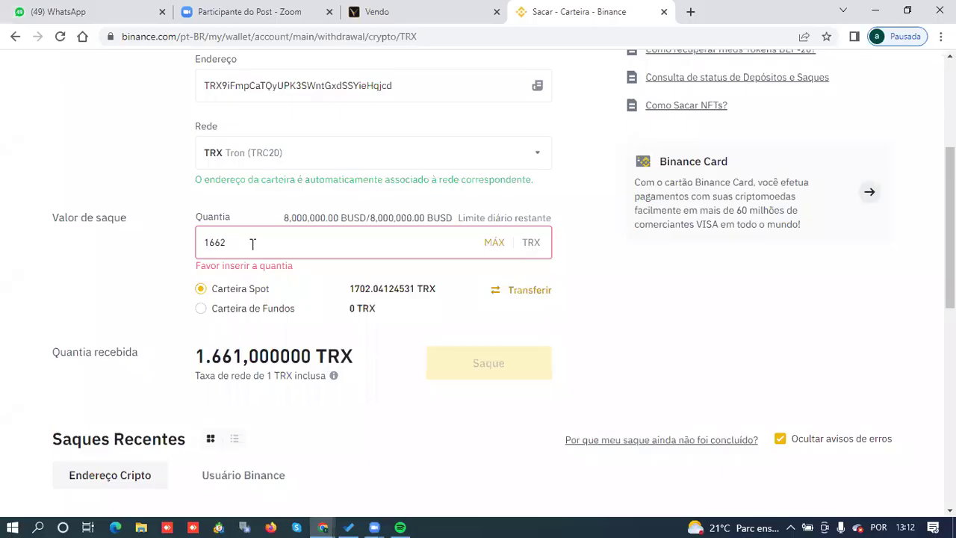
text(3)
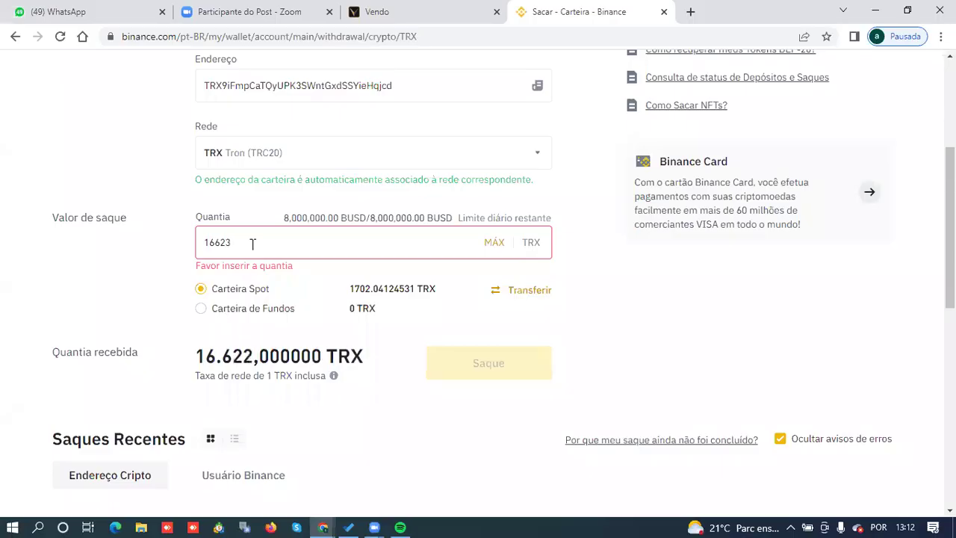
text(6)
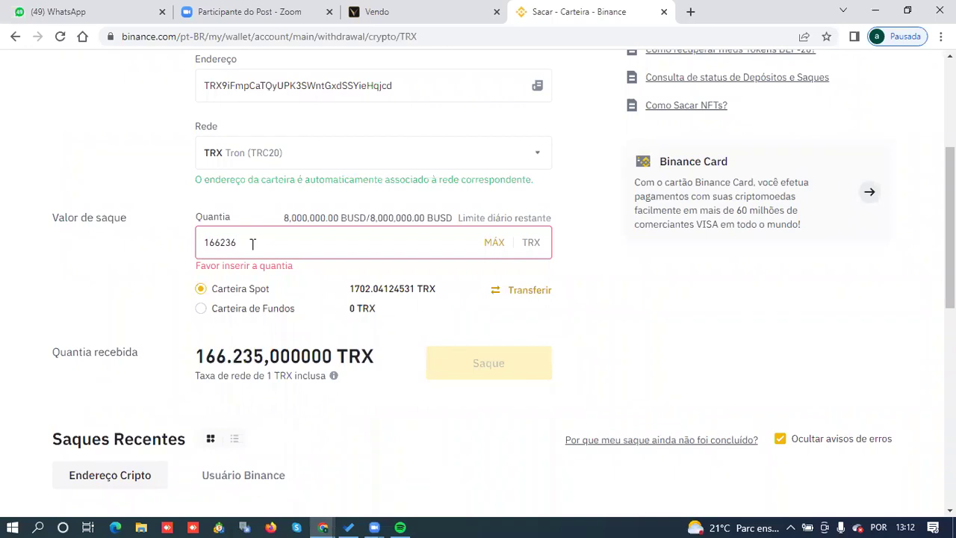
text(7)
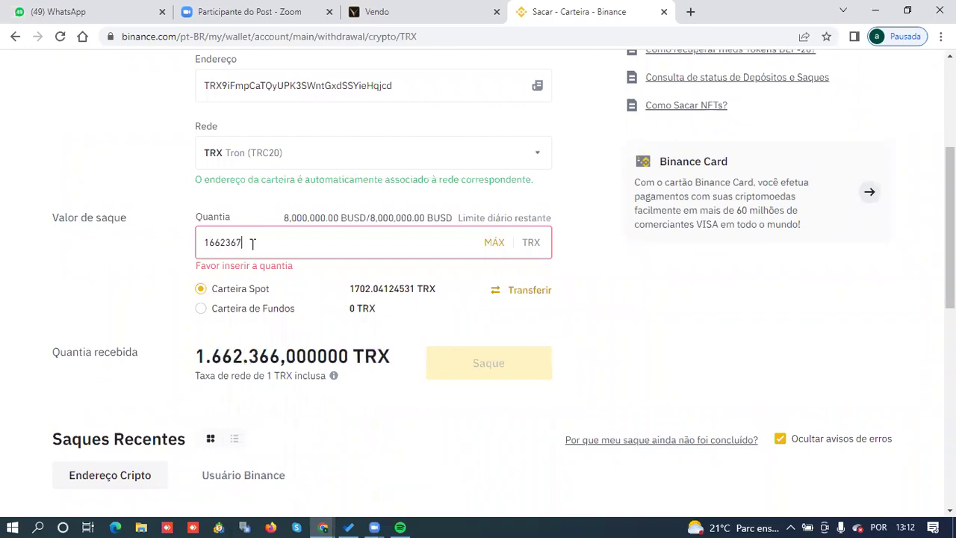
click(227, 247)
text(.)
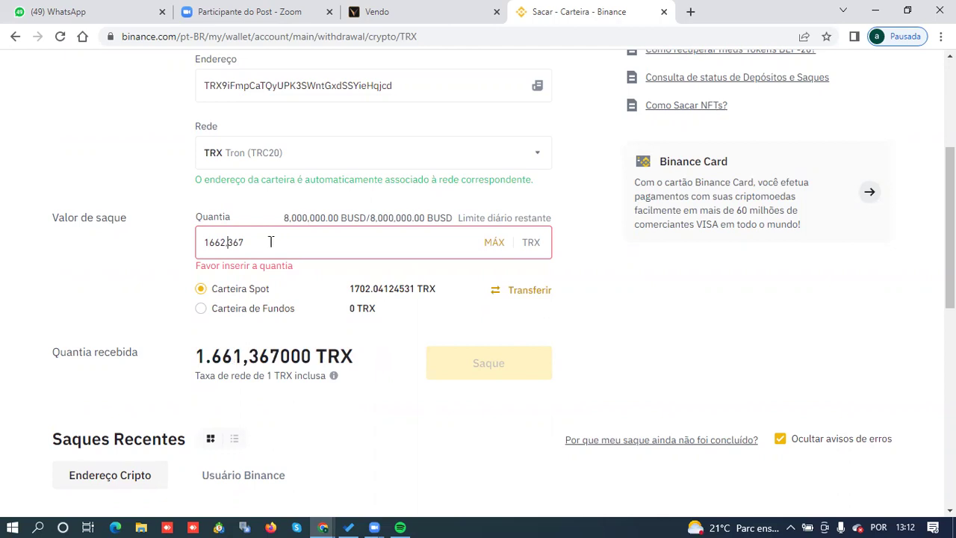
click(253, 242)
text(40000)
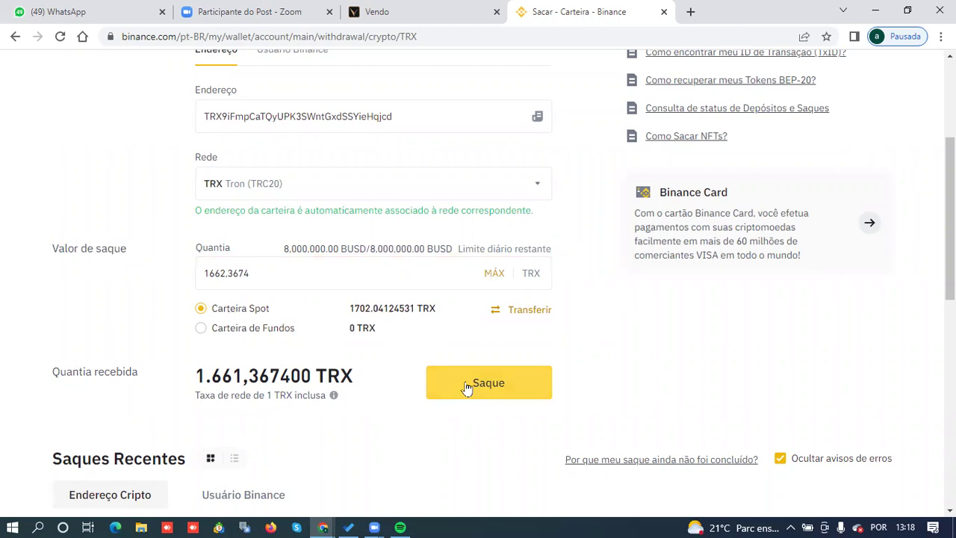
- Submit the withdrawal, pass the risk alert, and declare the address a personal wallet
click(467, 385)
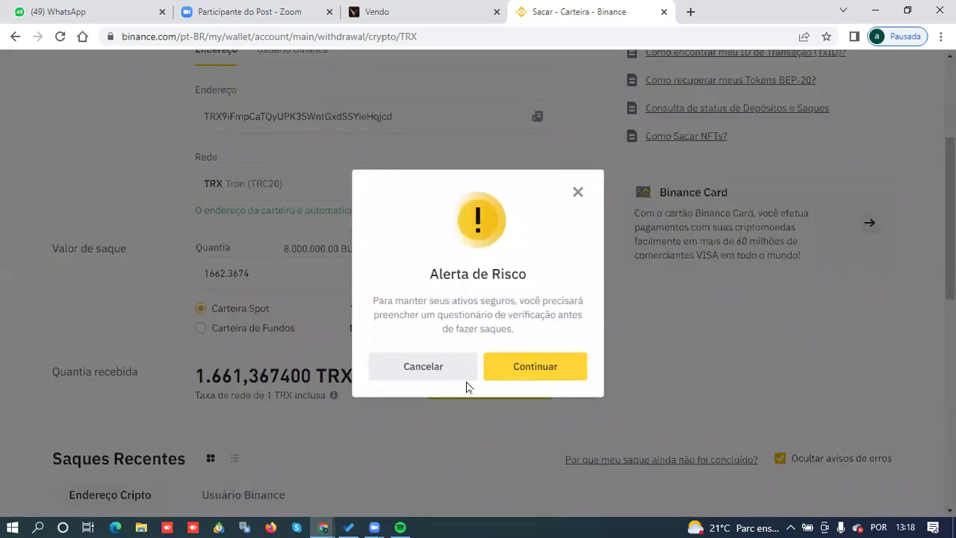
click(532, 371)
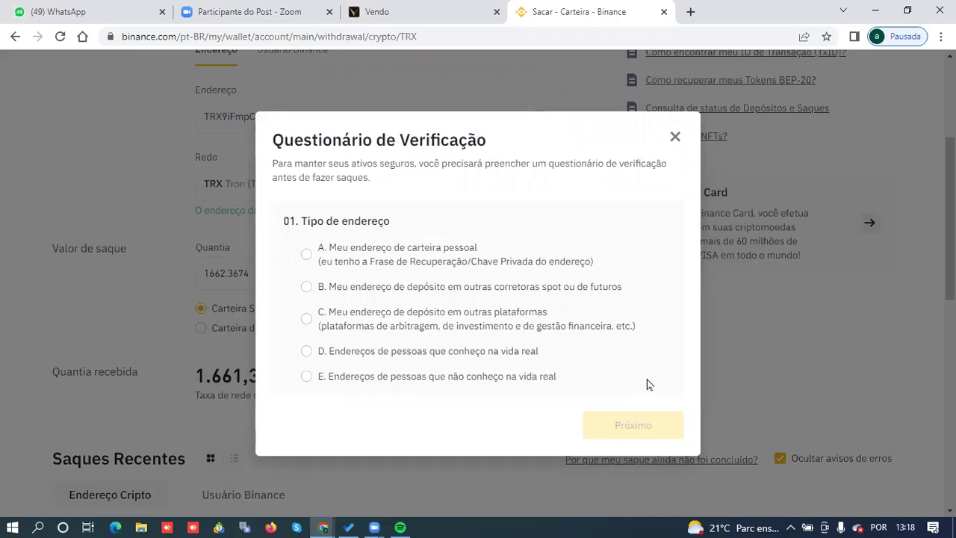
click(339, 257)
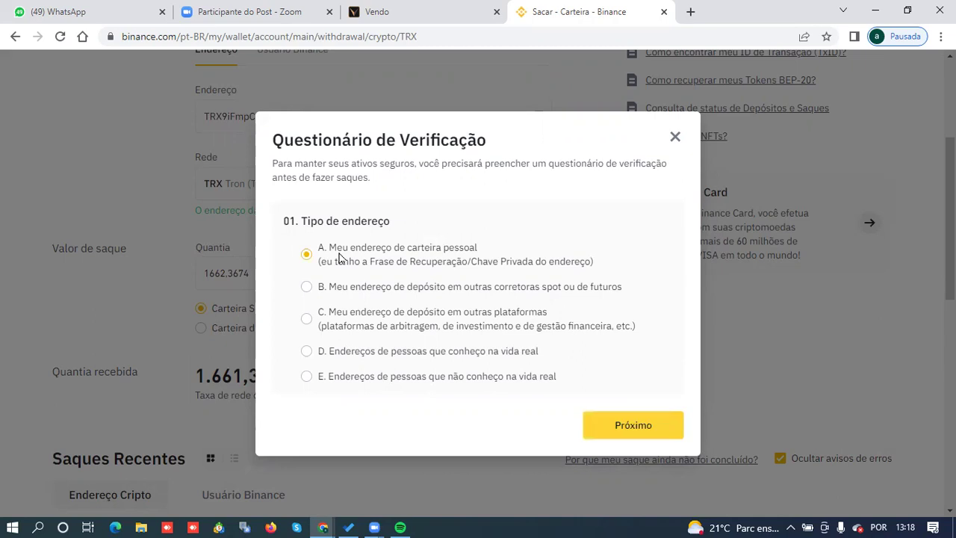
click(332, 289)
click(332, 320)
click(330, 251)
click(624, 427)
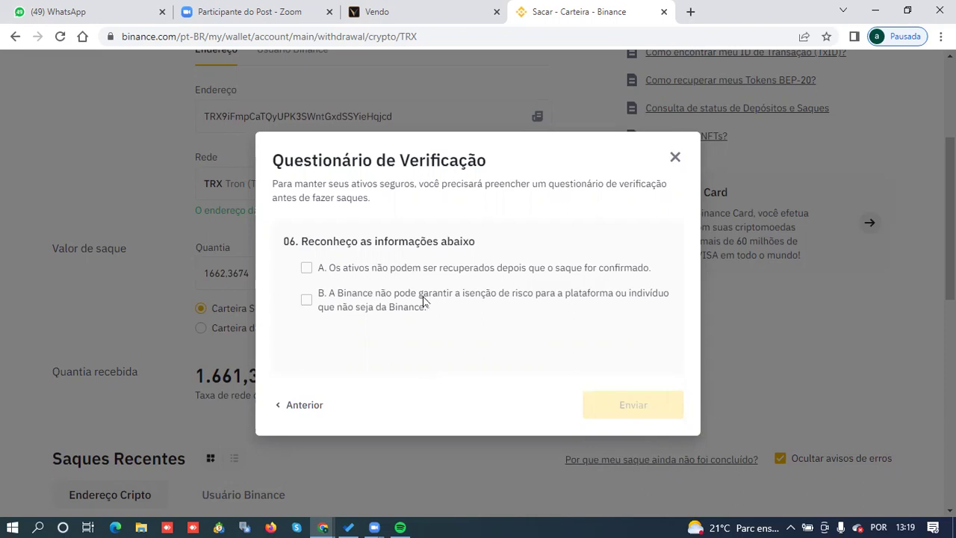
- Tick both risk acknowledgements, submit the questionnaire and confirm the withdrawal summary
click(306, 270)
click(307, 301)
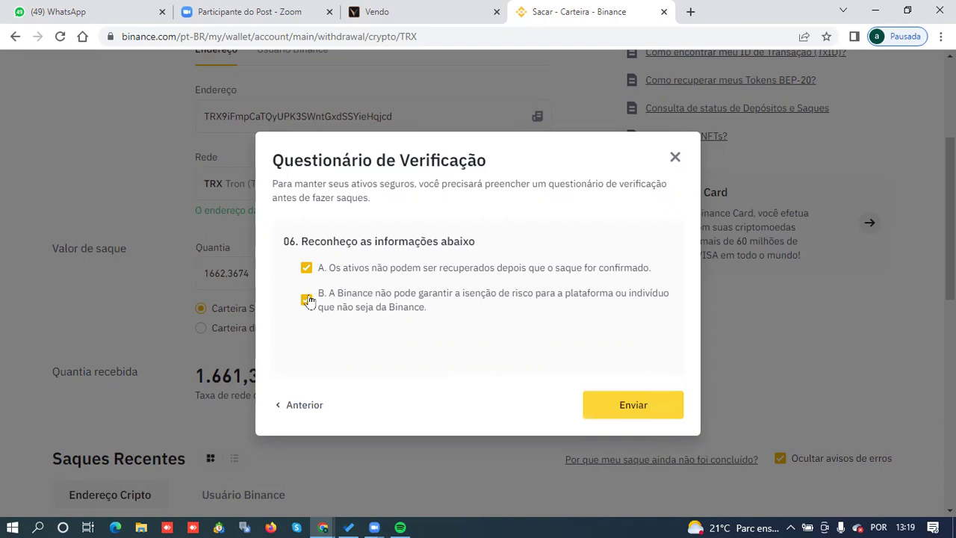
click(608, 408)
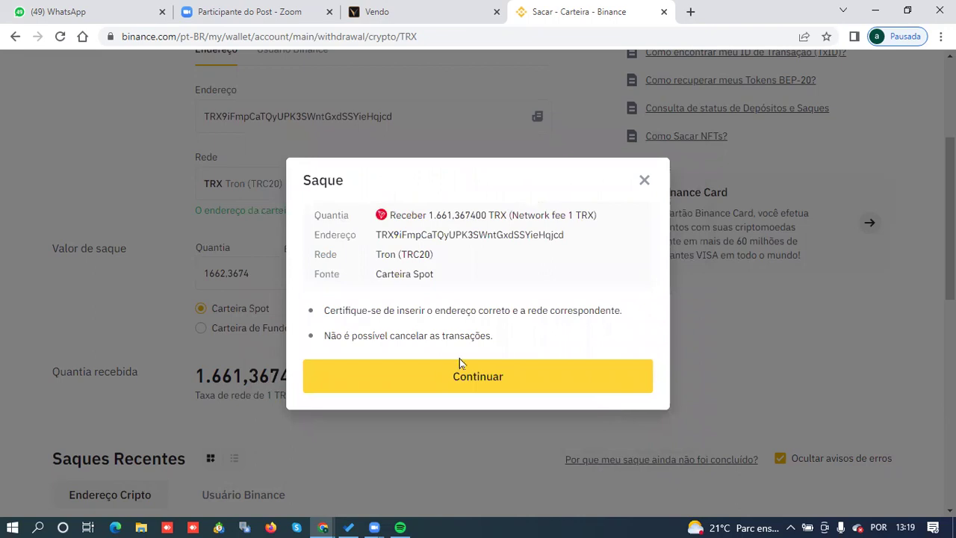
click(474, 380)
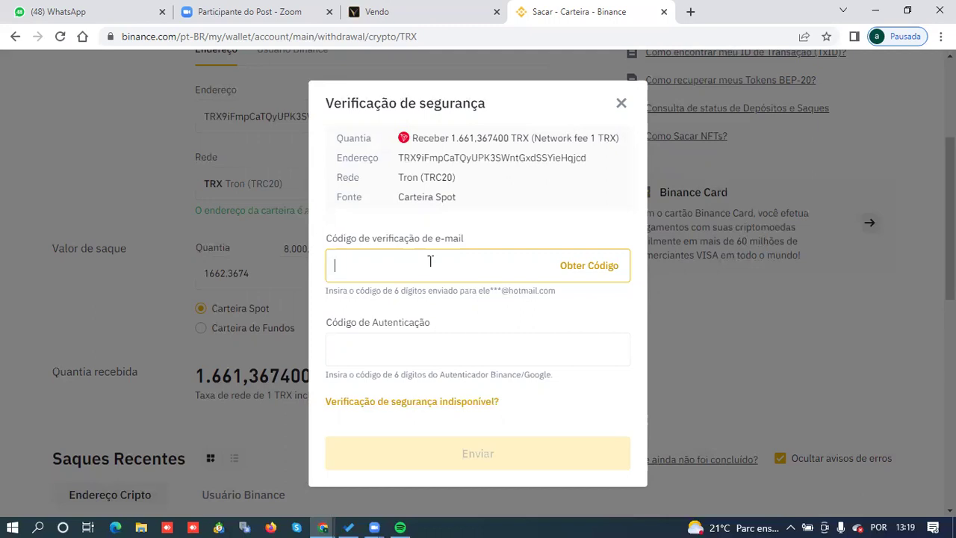
- Request the e-mail code, enter the verification codes and send the 1662.3674 TRX withdrawal request
click(580, 268)
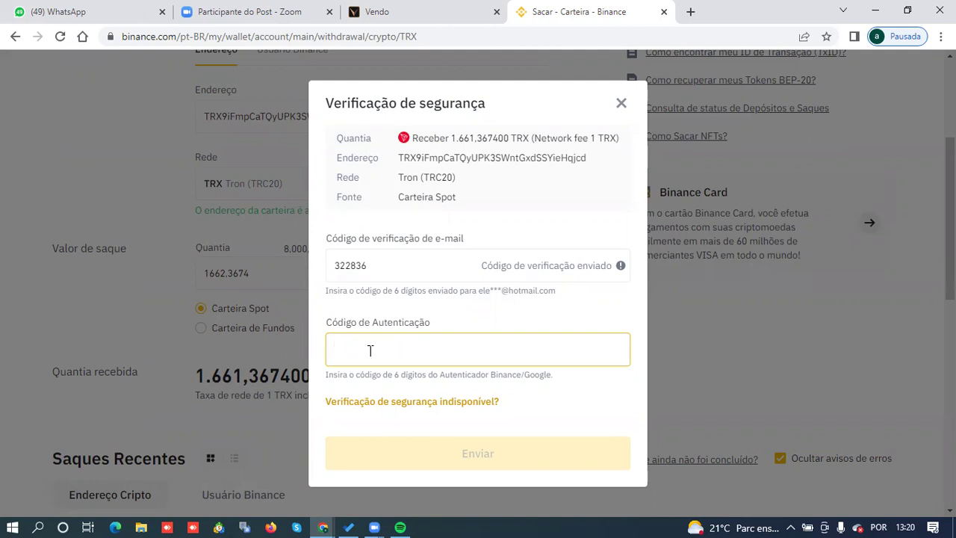
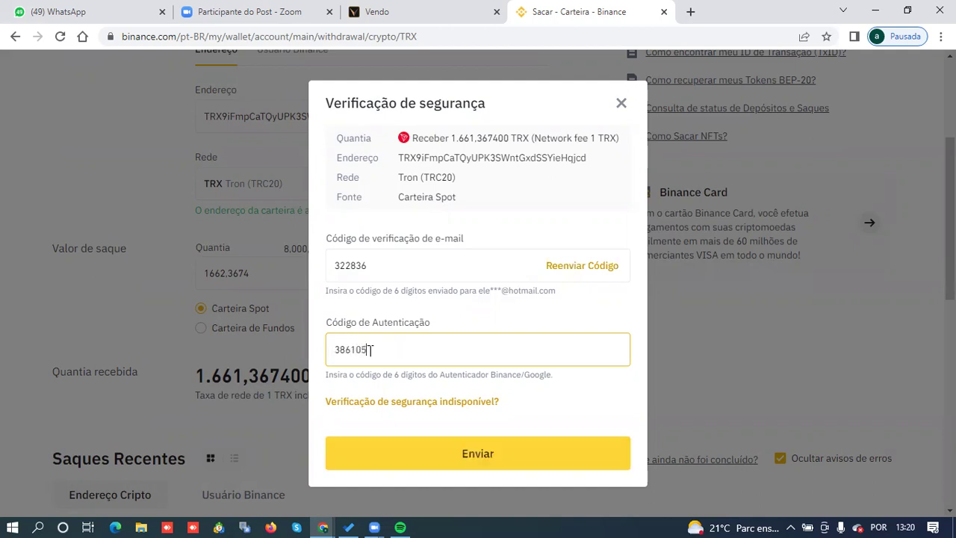
click(394, 447)
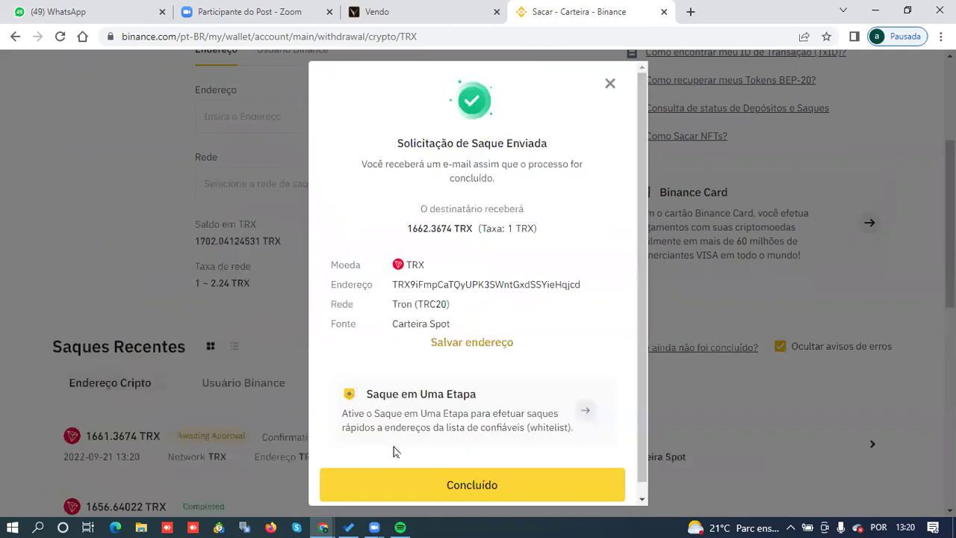
click(440, 484)
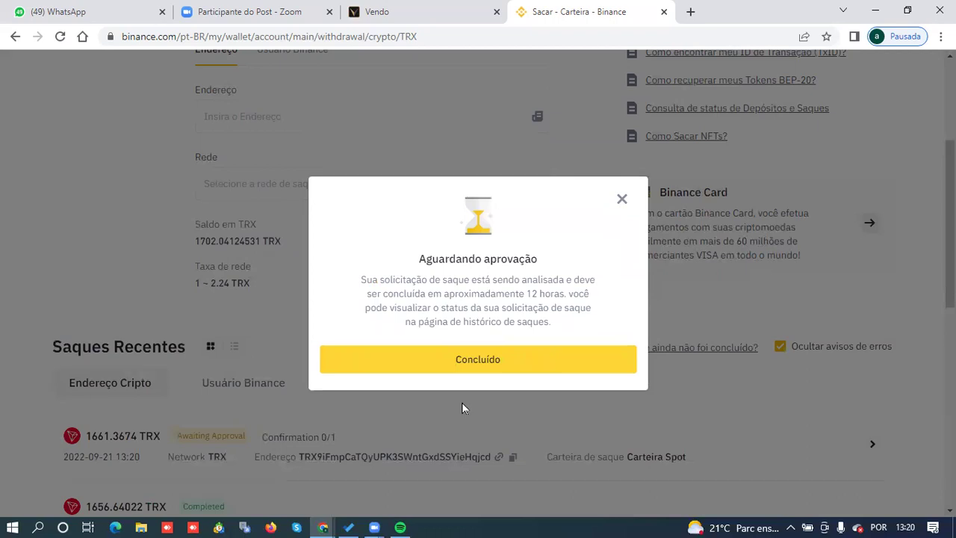
- Dismiss the awaiting-approval notice and view Saques Recentes showing the 1661.3674 TRX withdrawal Processing
click(478, 362)
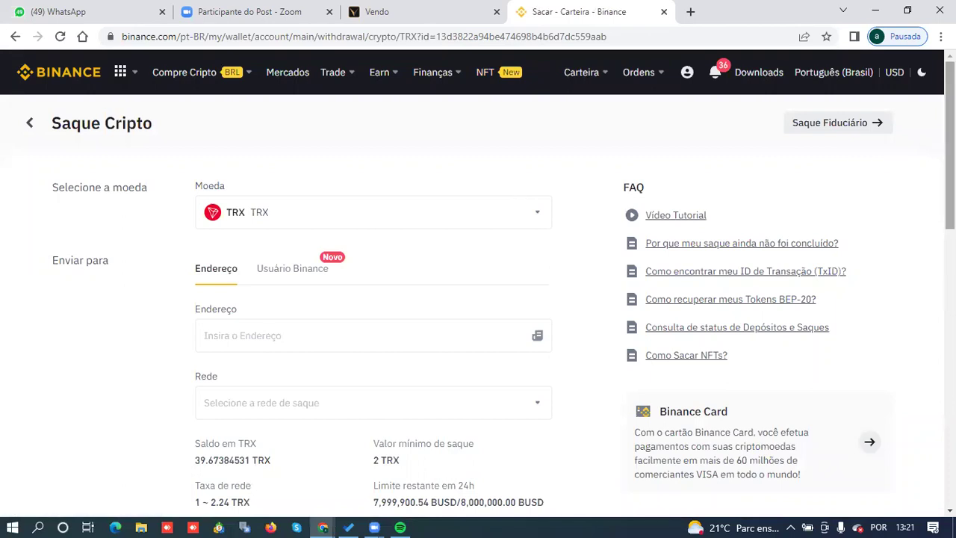
drag(950, 146, 951, 283)
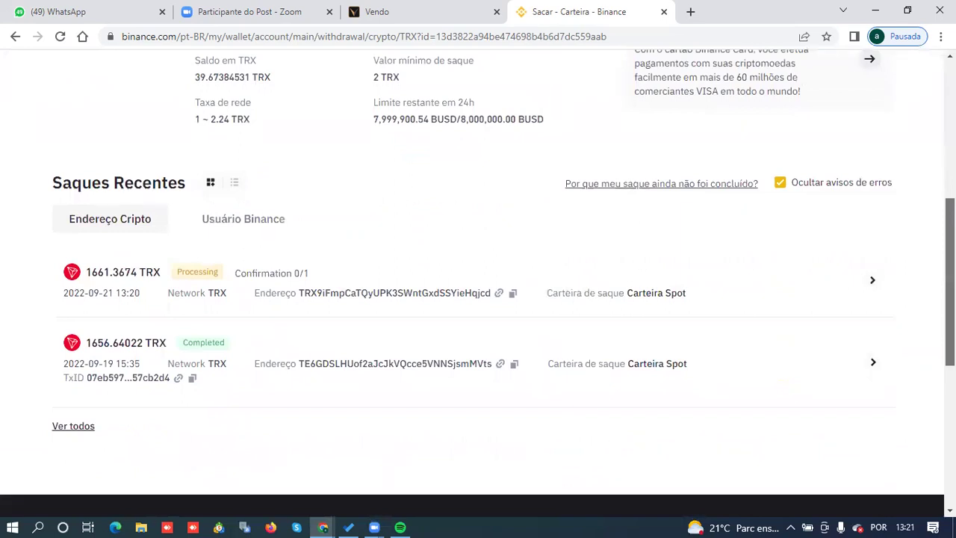
drag(951, 284, 950, 302)
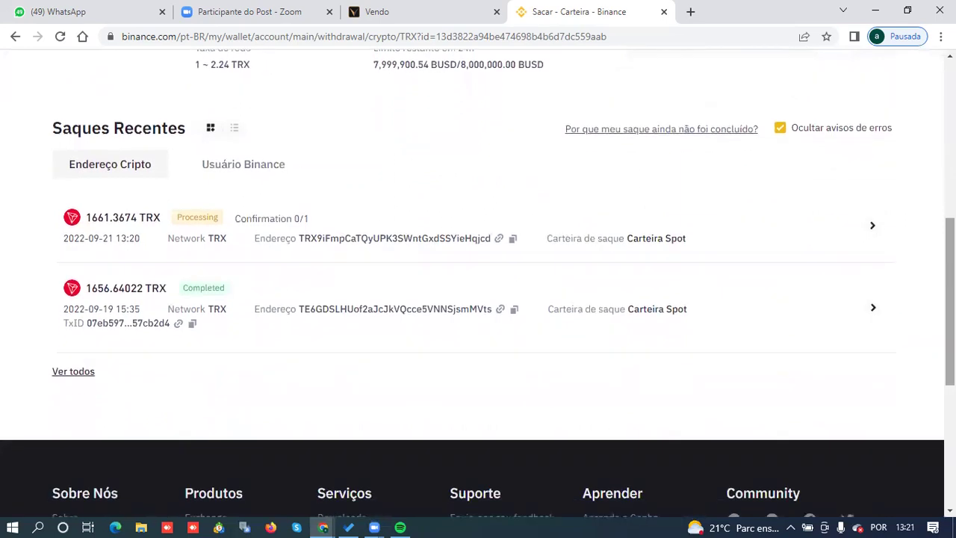